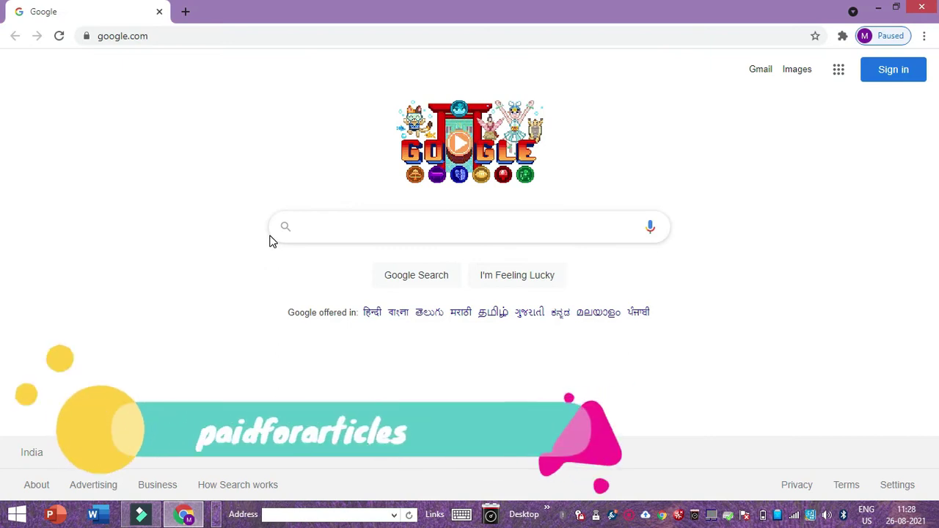
# Step: Search Google for "paidforarticles" and open the PaidForArticles website from the results
pyautogui.click(322, 226)
pyautogui.write('paidfor')
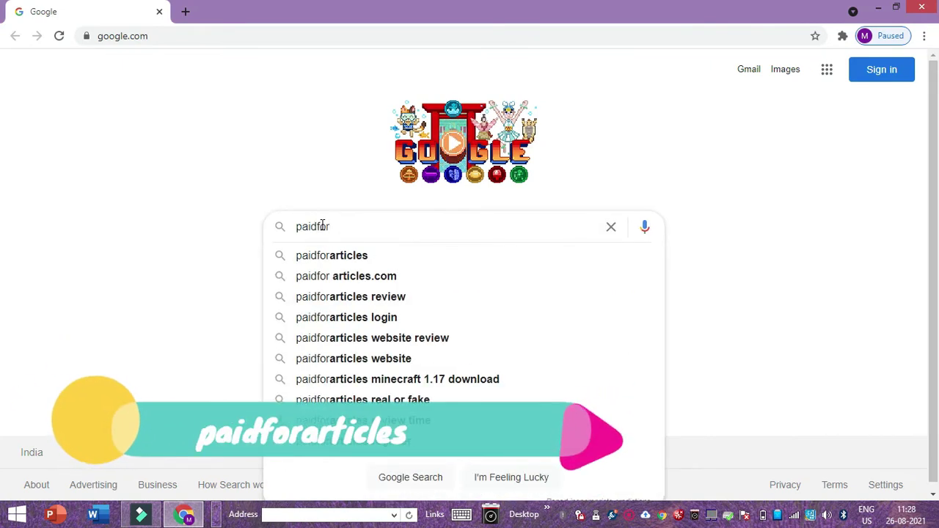
pyautogui.click(334, 261)
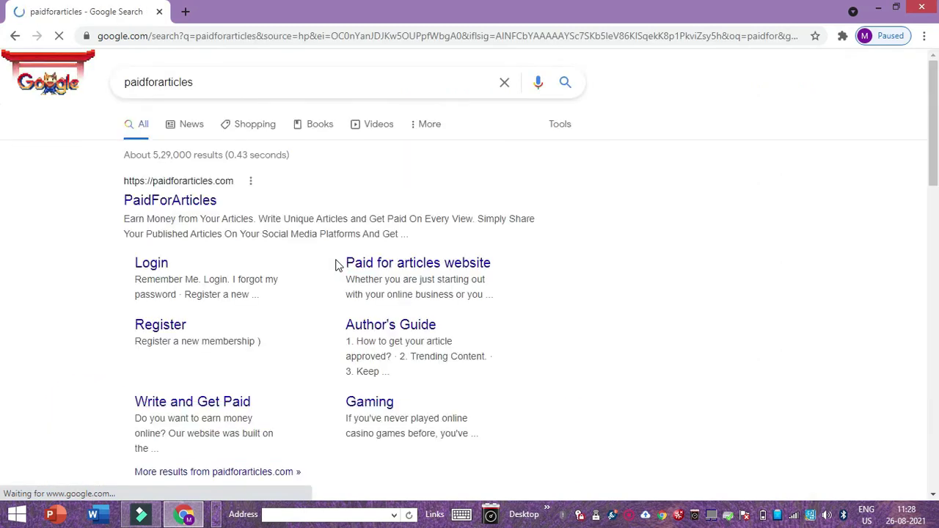
pyautogui.click(184, 200)
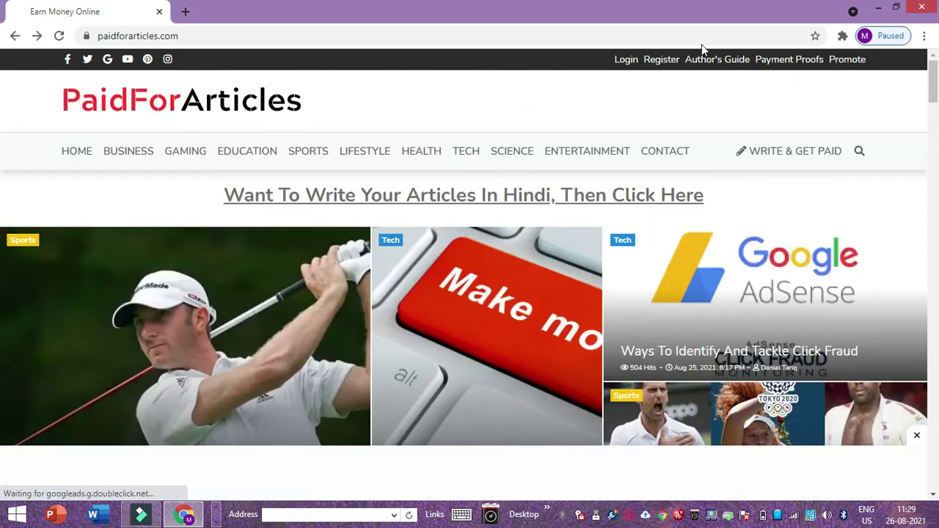
# Step: Open the Author's Guide and read its sections on article approval, trending content, factual writing and article checkpoints
pyautogui.click(698, 62)
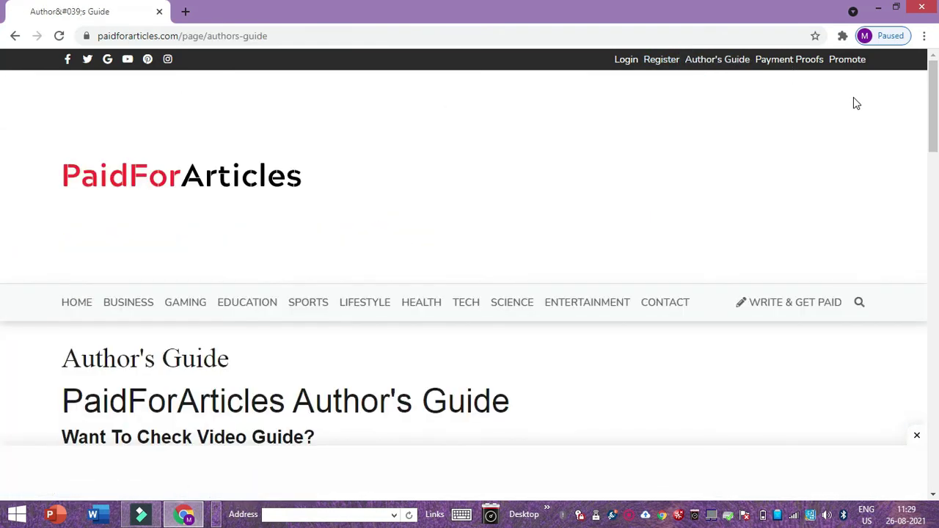
pyautogui.scroll(-8, 609, 369)
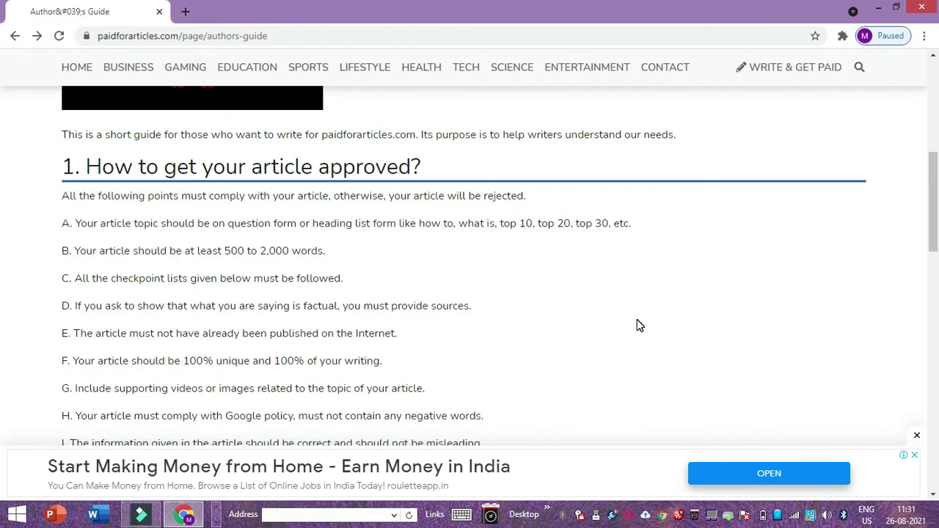
pyautogui.moveTo(935, 163); pyautogui.dragTo(935, 190)
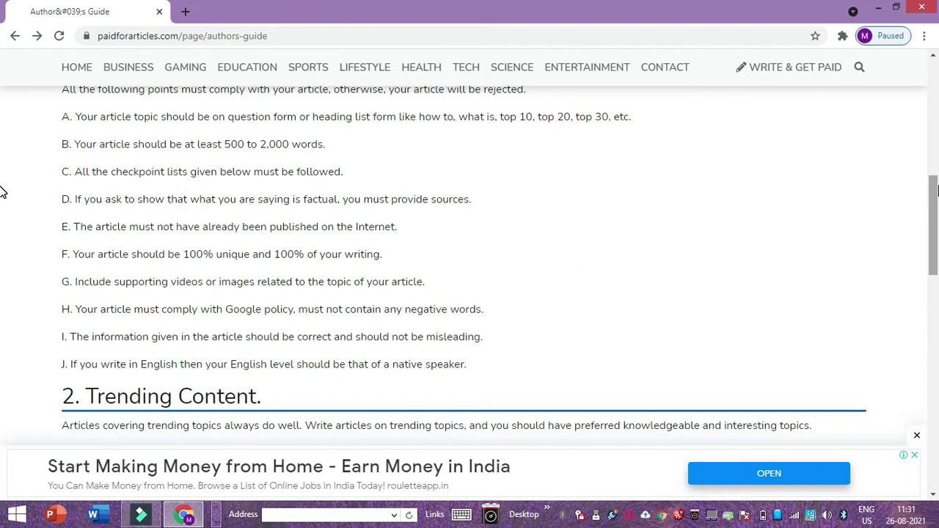
pyautogui.scroll(-3, 1, 192)
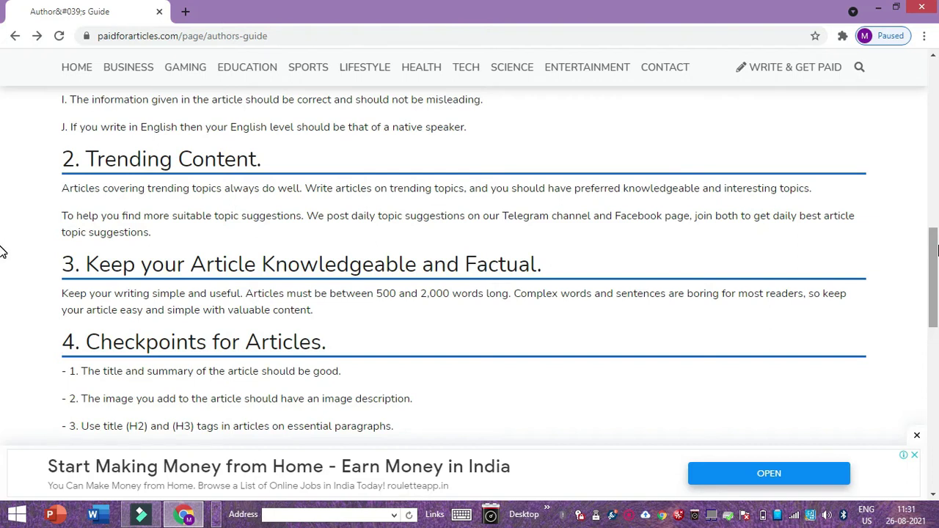
# Step: Open the Payment Proofs page and look through the payment screenshots
pyautogui.scroll(15, 469, 256)
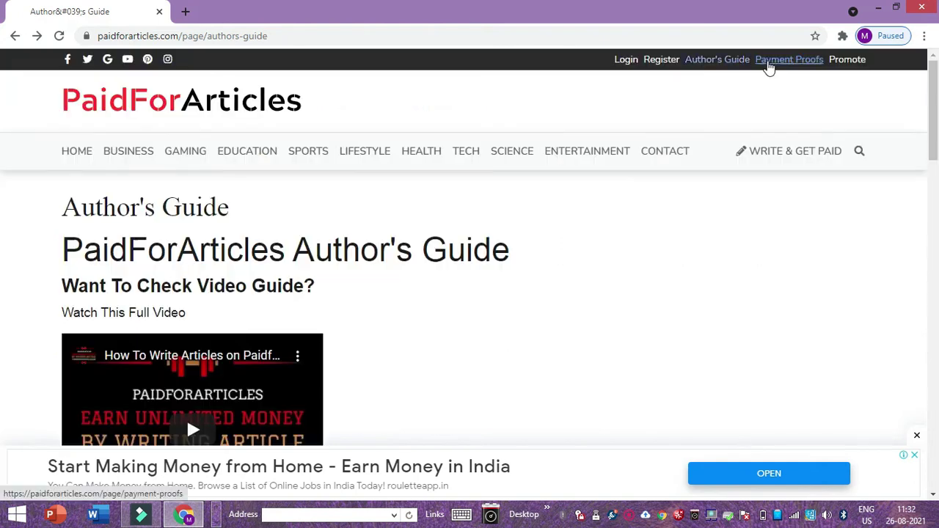
pyautogui.click(769, 65)
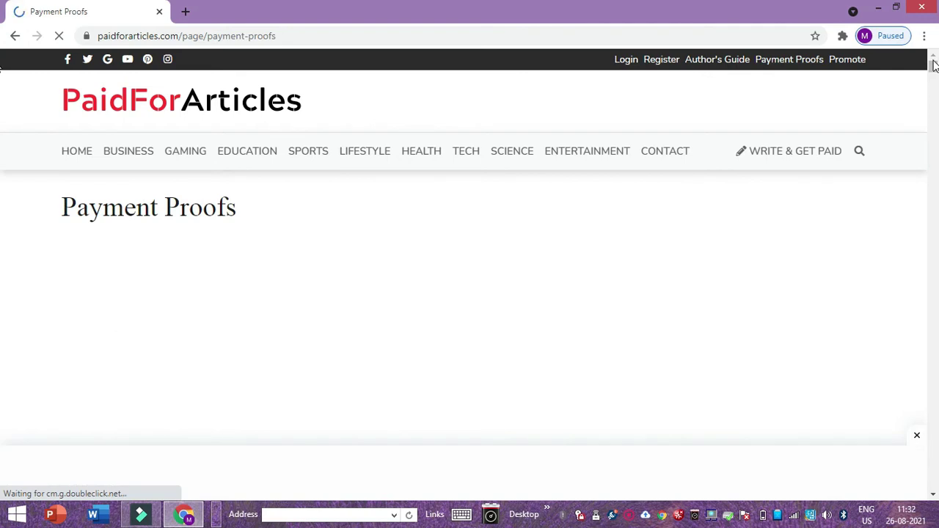
pyautogui.scroll(-2, 935, 70)
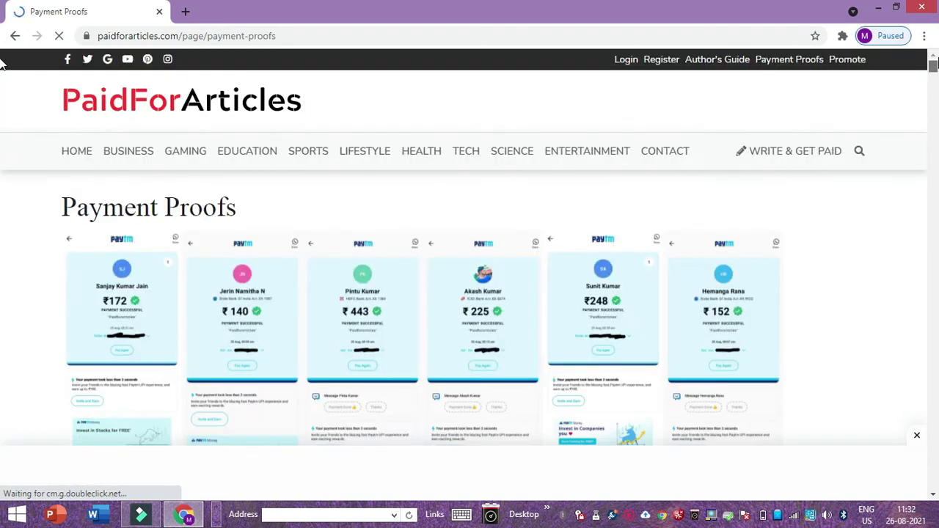
pyautogui.scroll(-8, 2, 66)
pyautogui.scroll(-10, 2, 70)
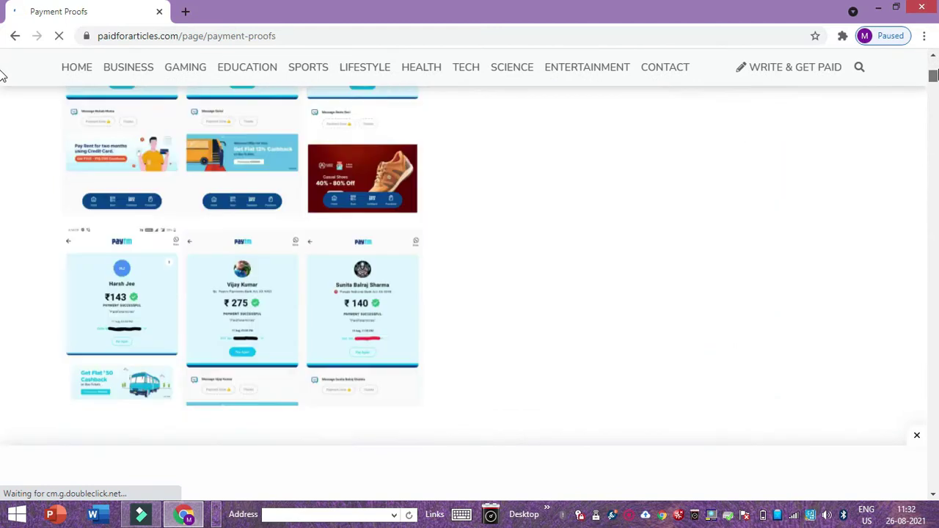
pyautogui.scroll(-6, 2, 85)
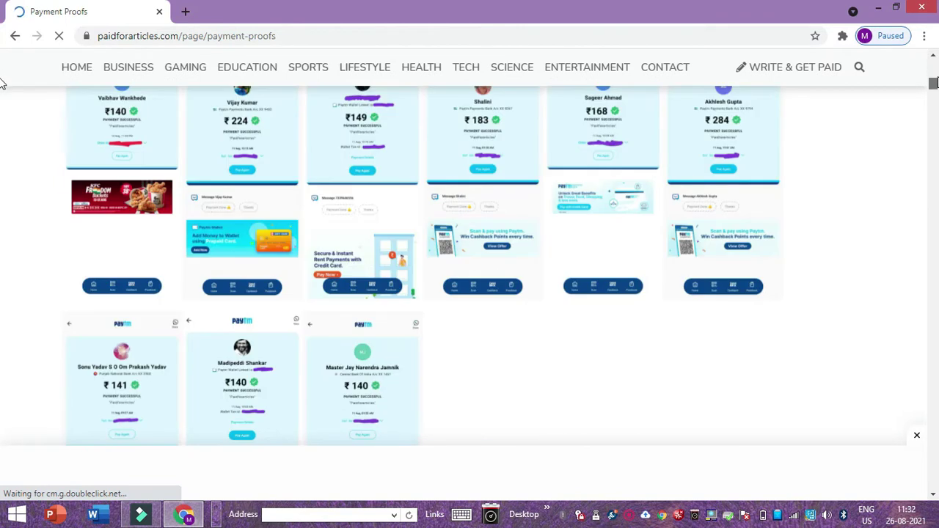
# Step: Open the registration page, go through its name, username, e-mail, password and confirm-password fields, and return to the previous page
pyautogui.scroll(20, 2, 88)
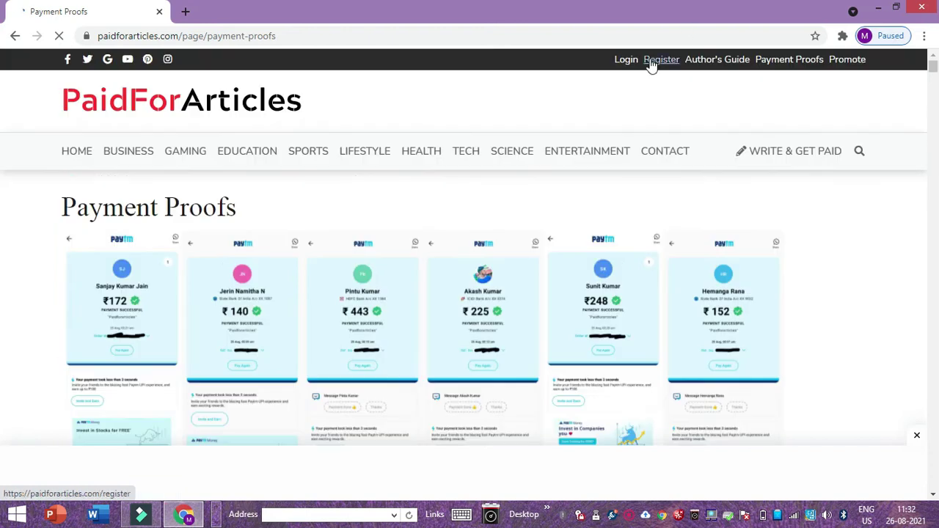
pyautogui.click(652, 60)
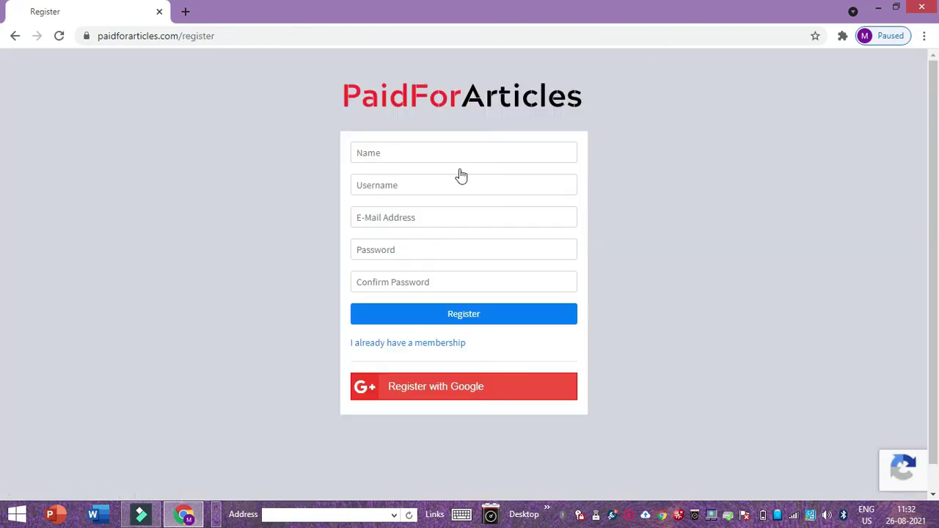
pyautogui.click(397, 152)
pyautogui.click(366, 188)
pyautogui.click(371, 222)
pyautogui.click(373, 254)
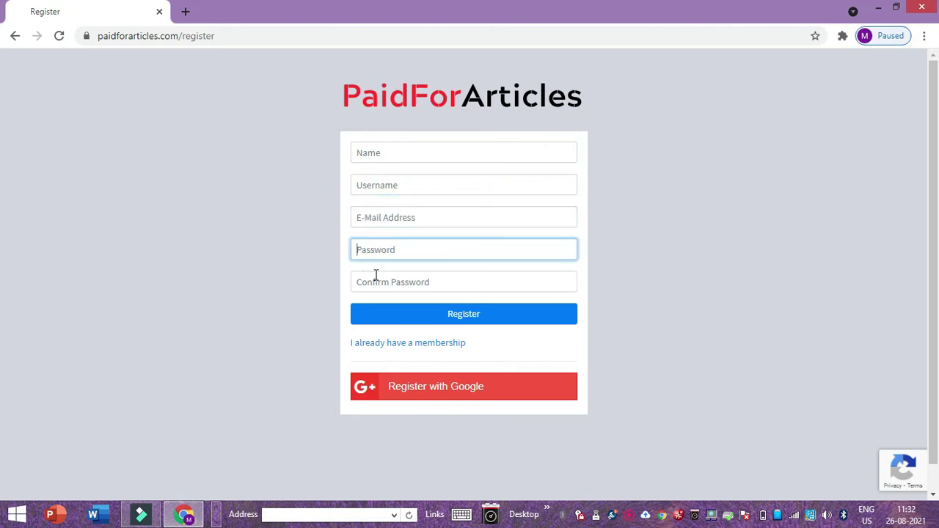
pyautogui.click(375, 282)
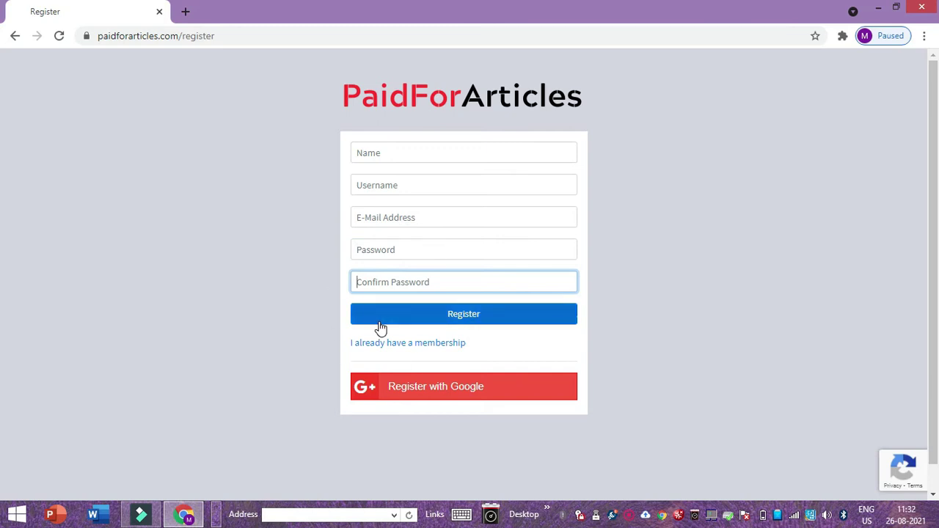
pyautogui.hotkey('alt', 'Left')
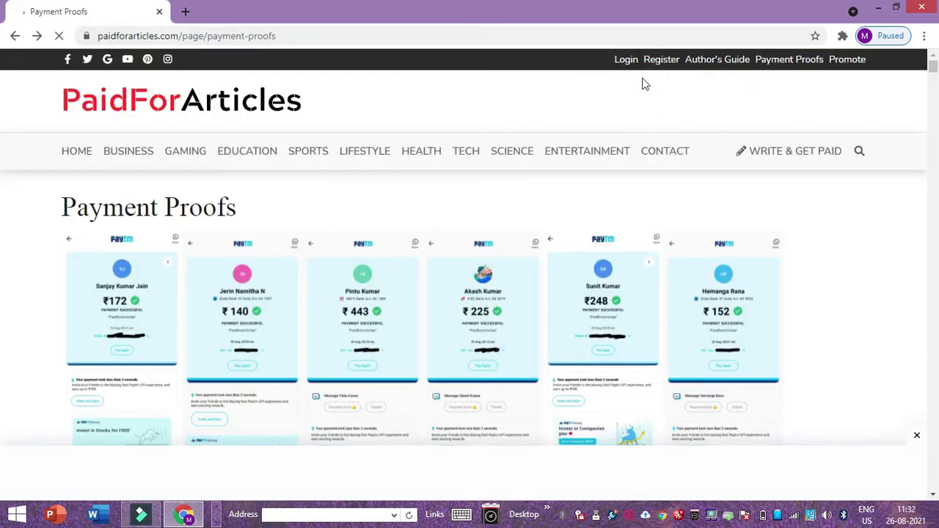
# Step: Log in to the member account with its e-mail address and password
pyautogui.click(628, 61)
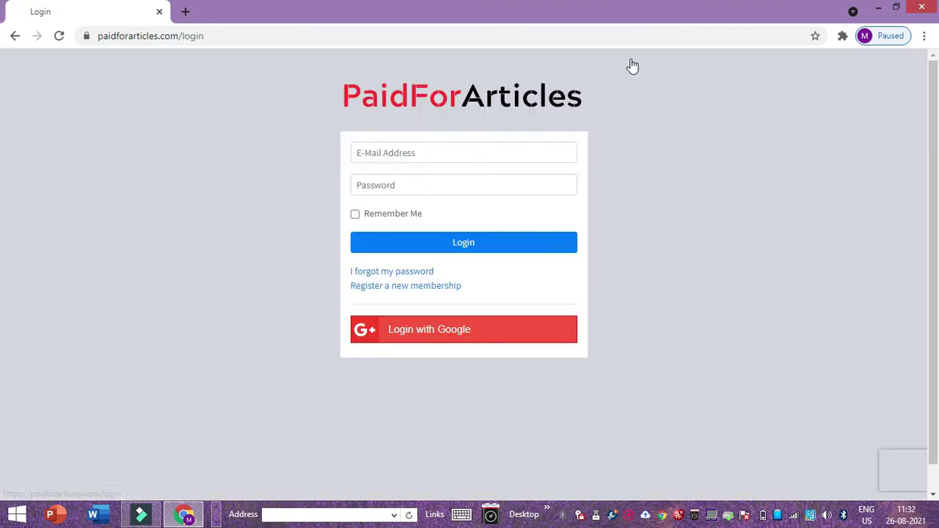
pyautogui.write('@gmail.com')
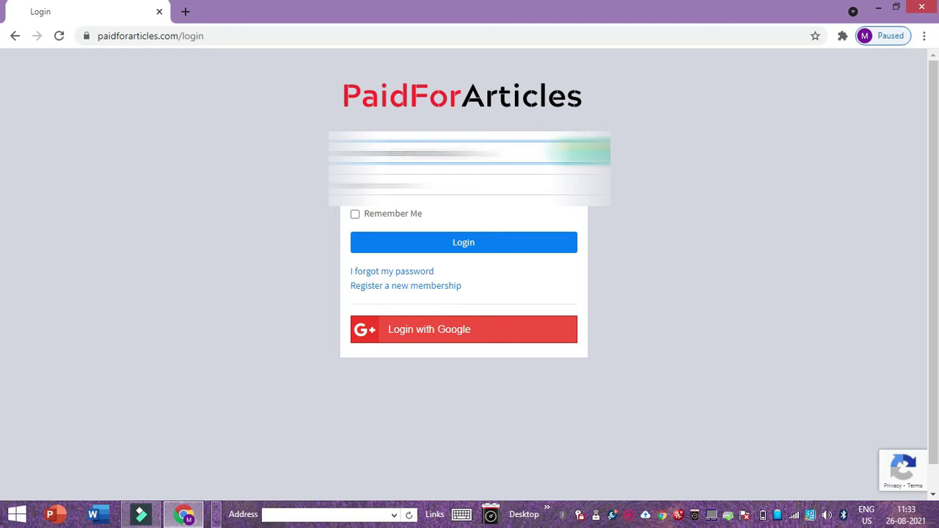
pyautogui.click(470, 185)
pyautogui.write('******')
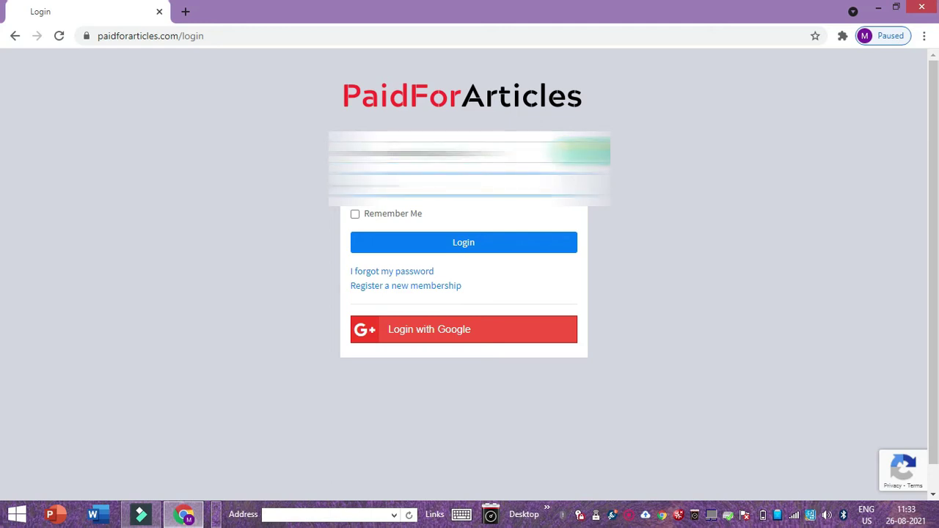
pyautogui.press('Return')
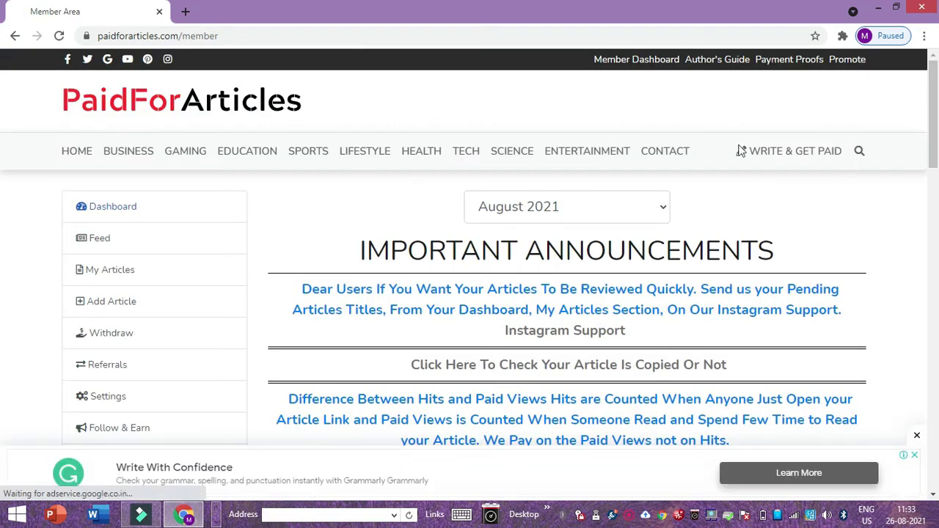
# Step: Open the member's own article list and view the approved article "How to earn more money easily online" in a new tab
pyautogui.click(115, 248)
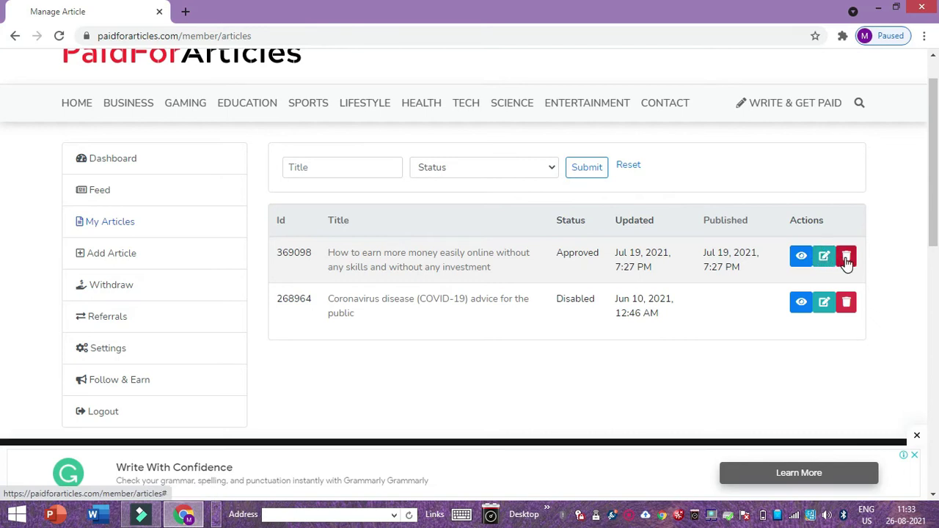
pyautogui.middleClick(794, 256)
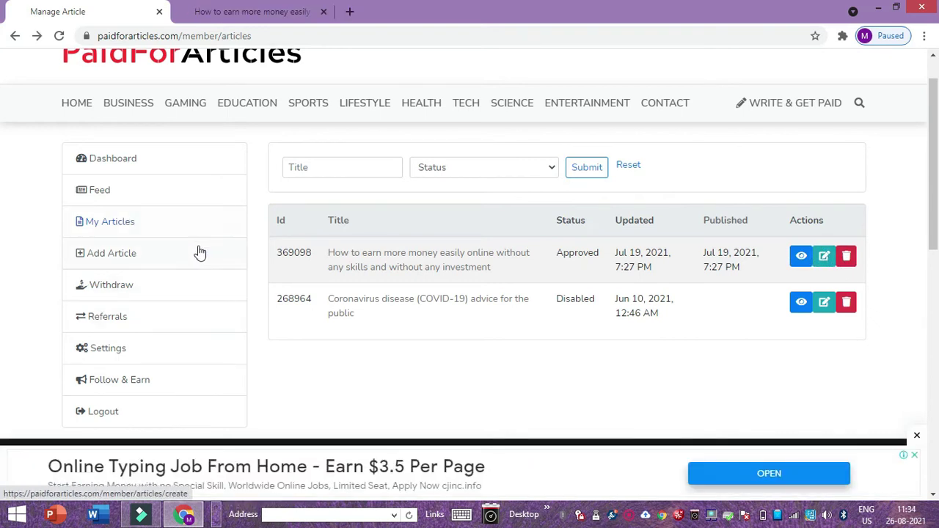
# Step: Open the form for adding an article and examine its title field, category choices and summary field
pyautogui.click(110, 255)
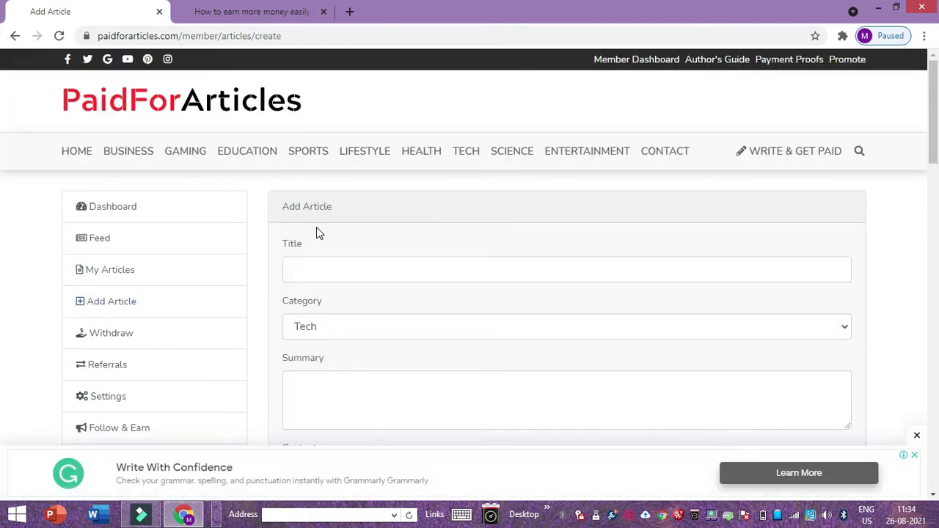
pyautogui.click(318, 259)
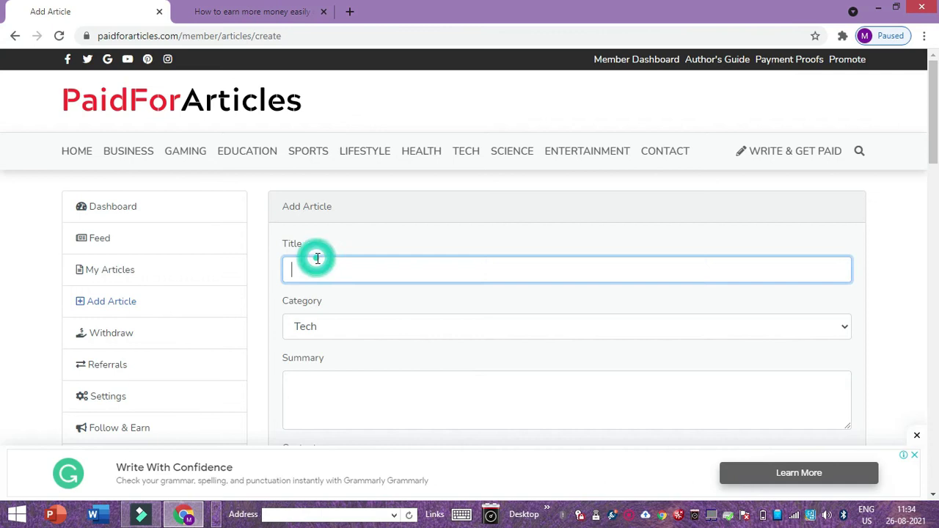
pyautogui.click(320, 329)
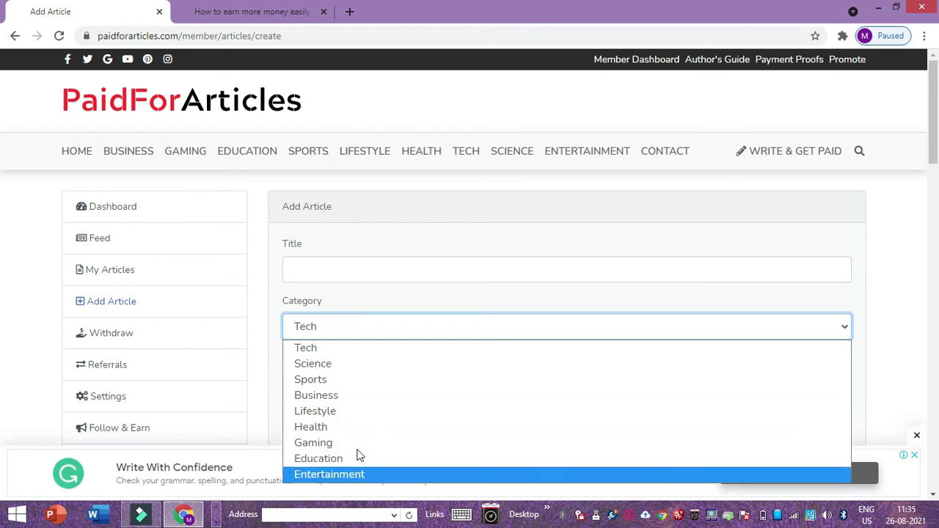
pyautogui.click(419, 302)
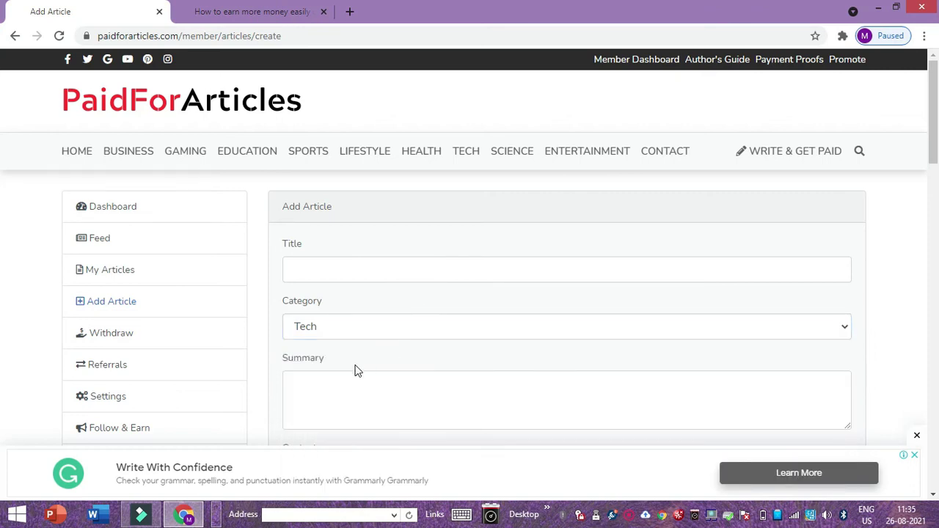
pyautogui.click(339, 376)
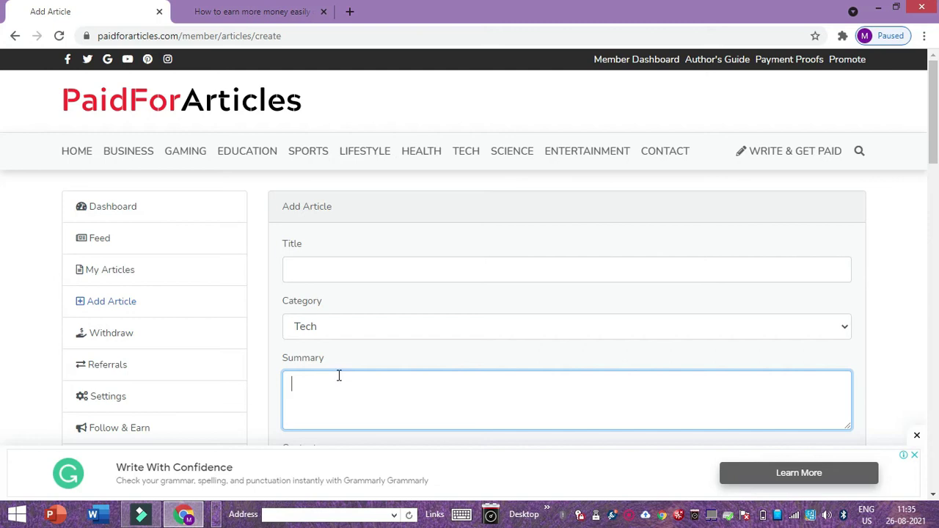
# Step: Examine the article form's content editor, file upload option and message to the reviewer
pyautogui.scroll(-2, 2, 81)
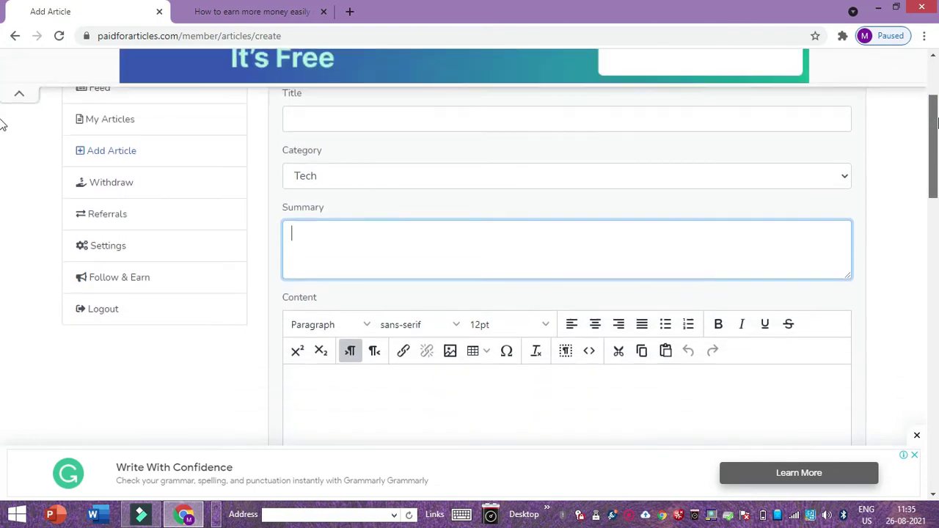
pyautogui.click(369, 408)
pyautogui.scroll(-2, 292, 199)
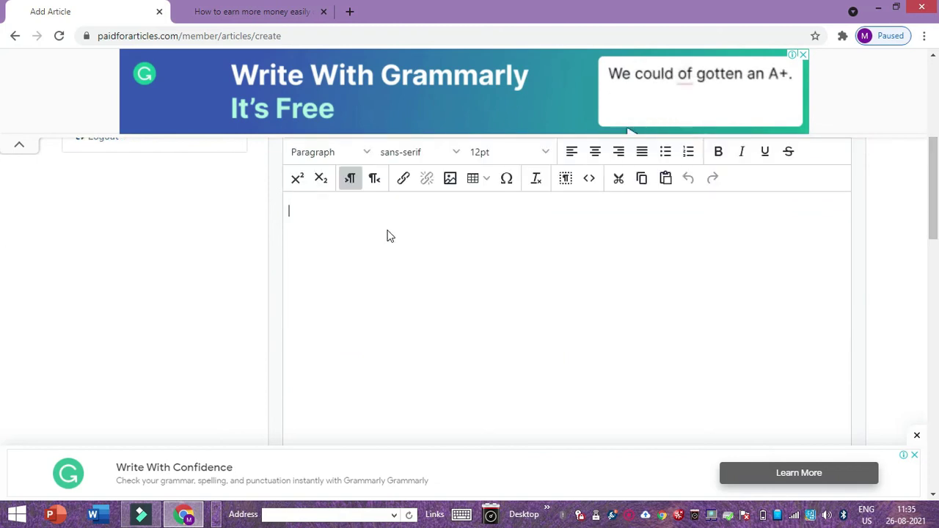
pyautogui.scroll(-1, 543, 371)
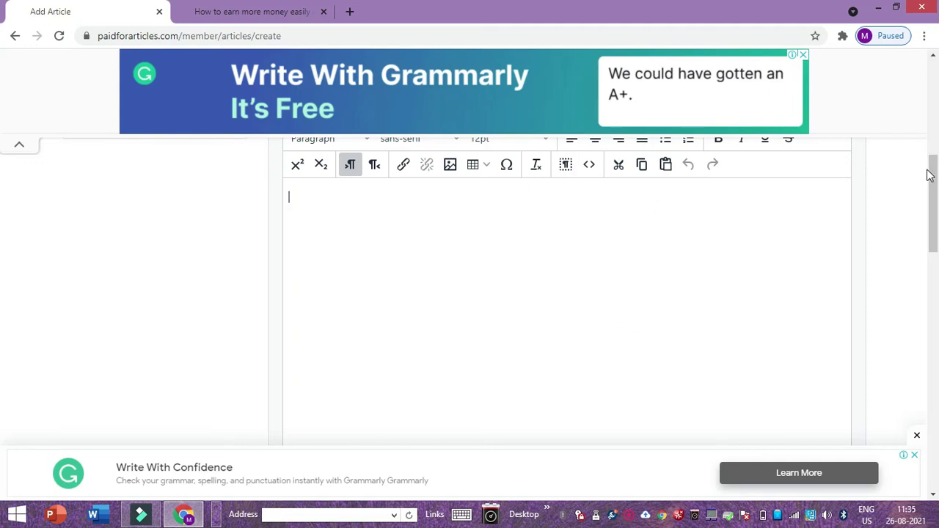
pyautogui.scroll(-3, 931, 176)
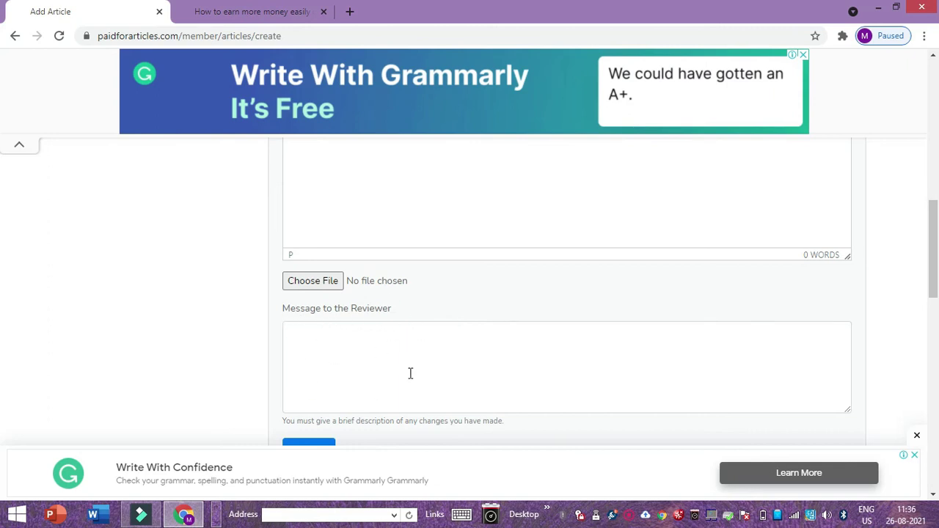
pyautogui.scroll(-1, 430, 276)
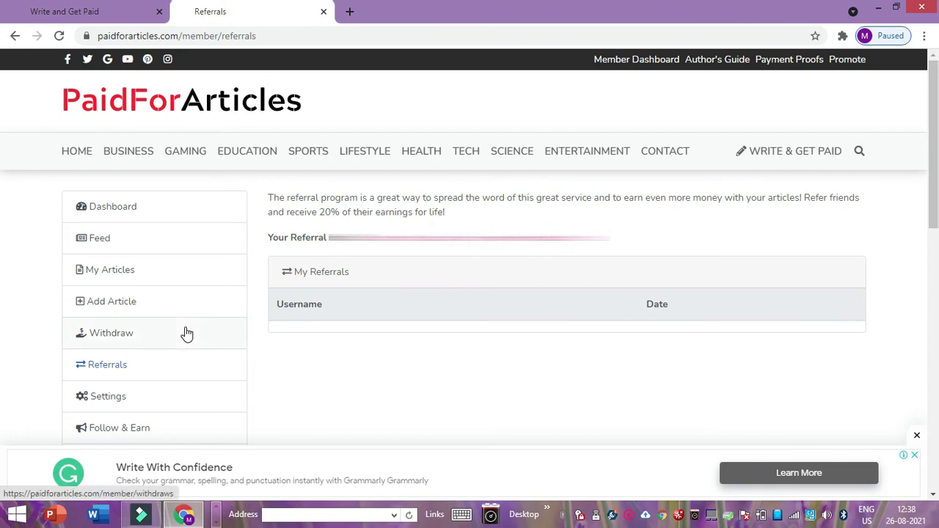
# Step: Open the member settings, review the social network fields and withdrawal method options, and choose PayPal as the withdrawal method
pyautogui.click(113, 395)
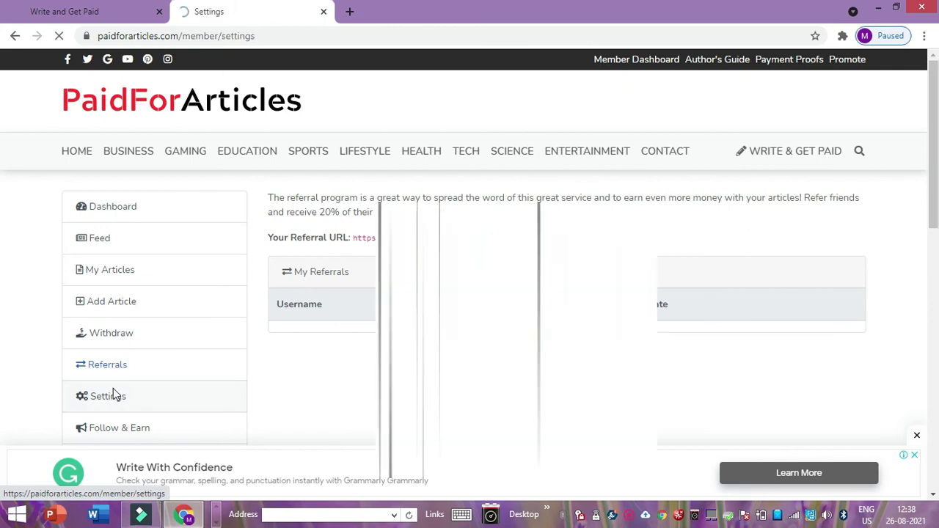
pyautogui.scroll(-5, 113, 395)
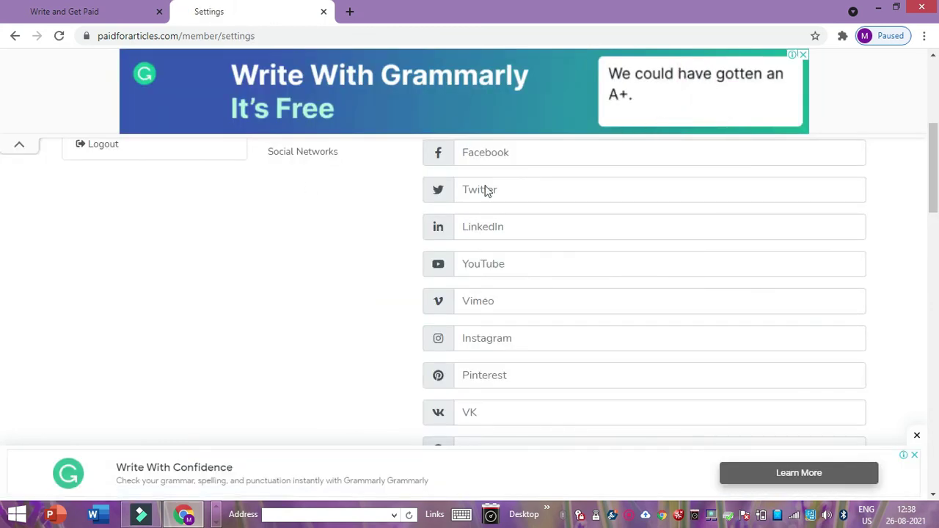
pyautogui.scroll(-3, 495, 397)
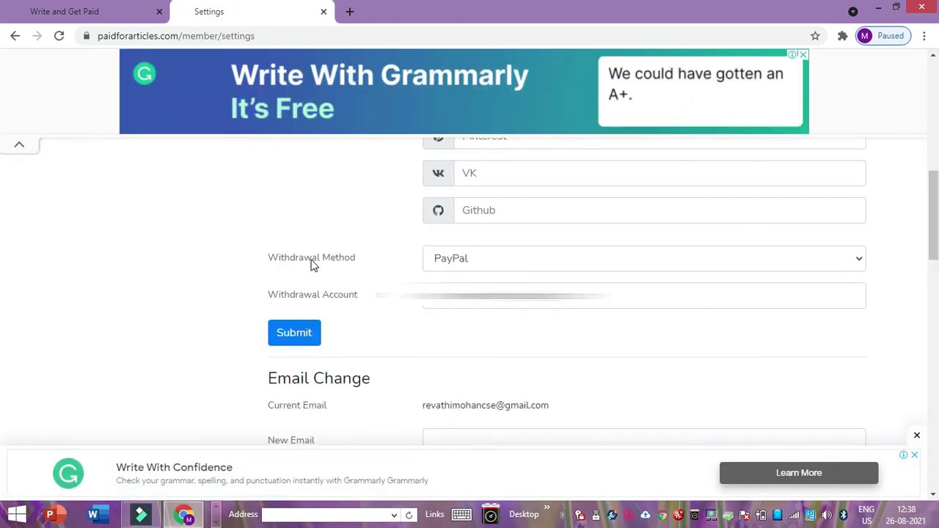
pyautogui.click(492, 264)
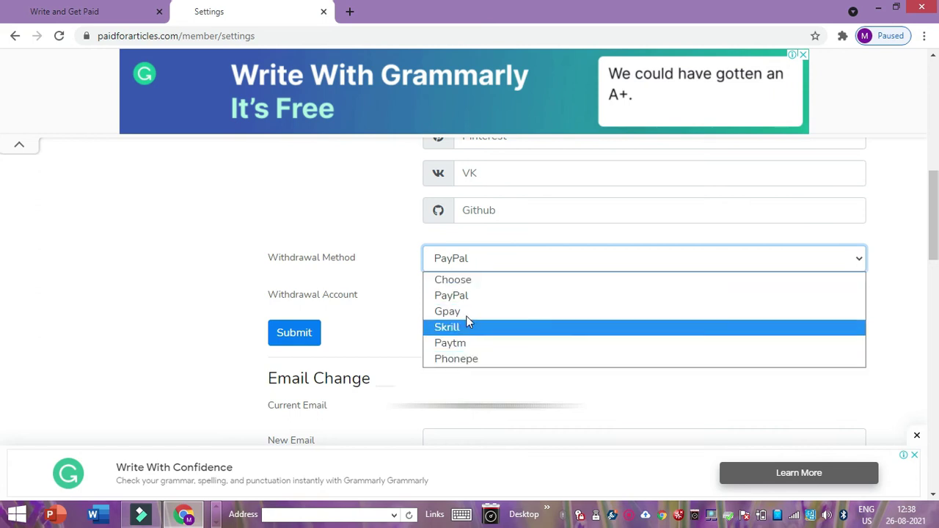
pyautogui.click(471, 298)
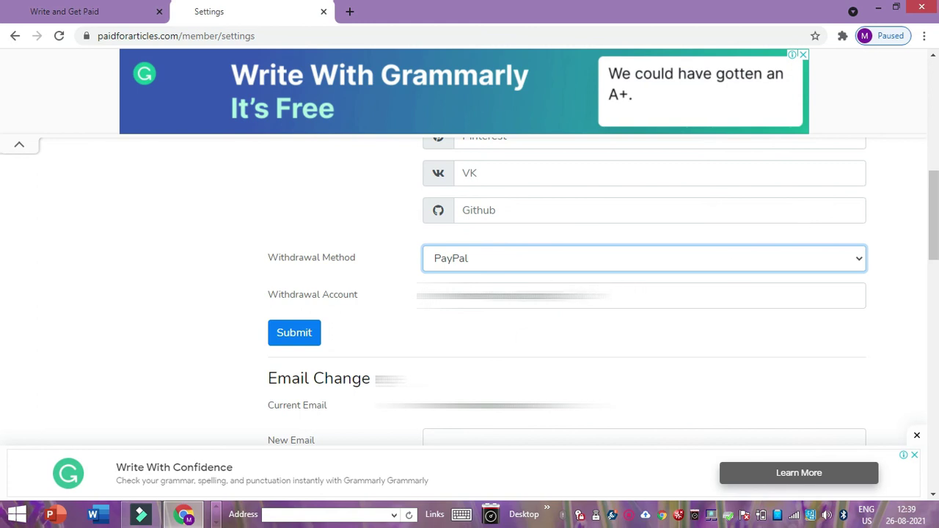
# Step: Examine the email change and password change sections of the member settings
pyautogui.scroll(-2, 309, 325)
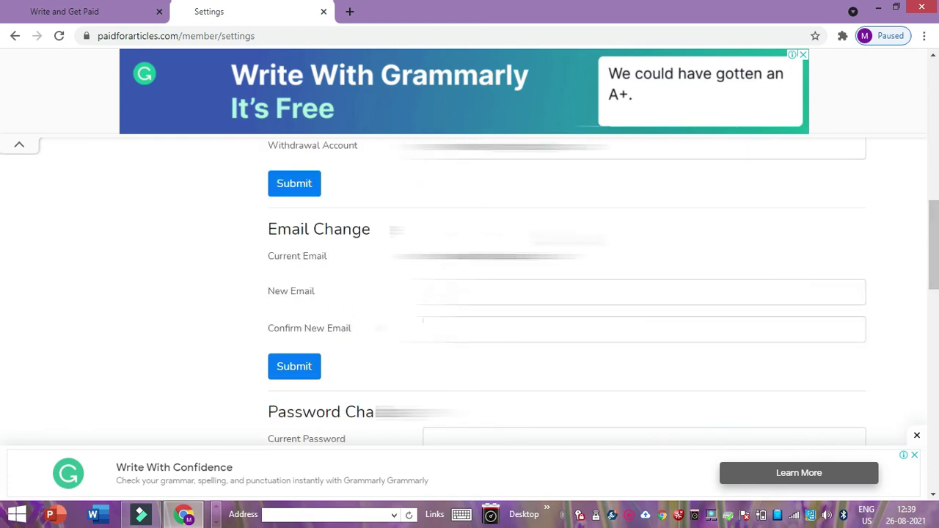
pyautogui.scroll(-4, 4, 242)
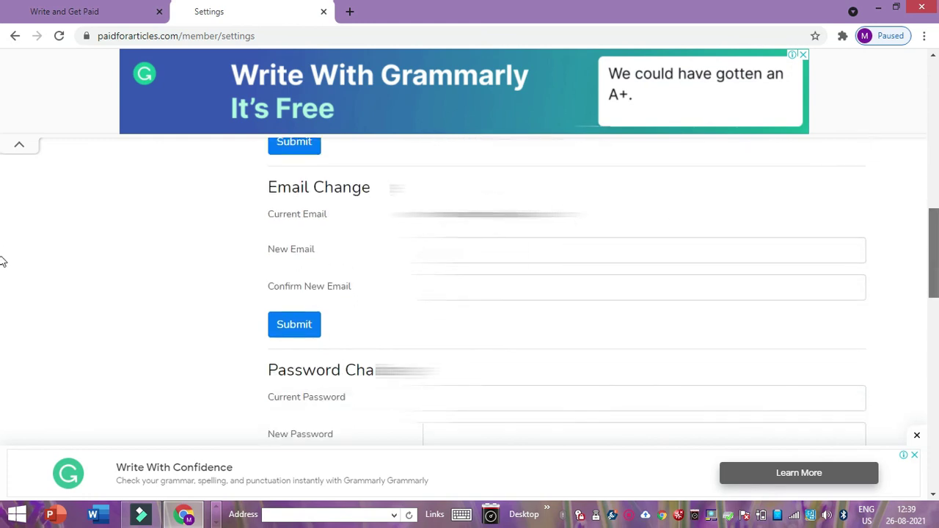
pyautogui.scroll(1, 866, 275)
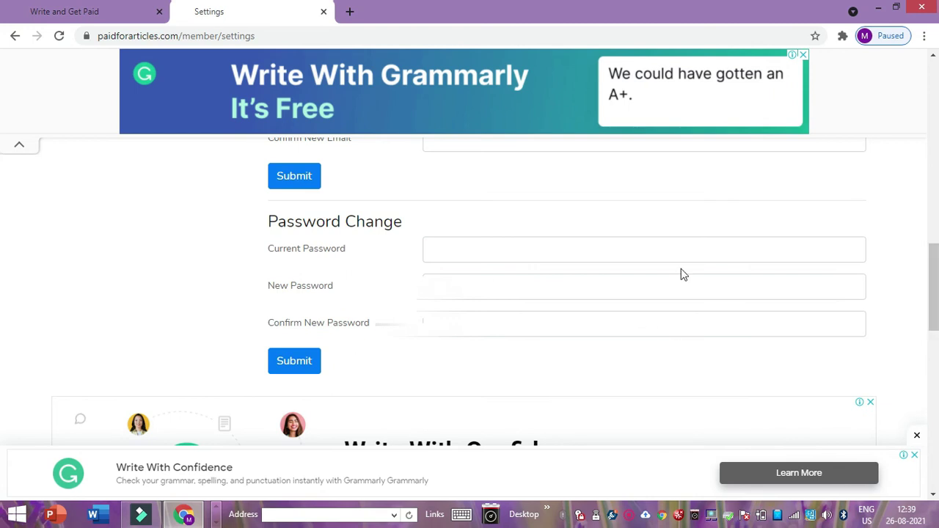
# Step: Open the Follow & Earn page and view its social media follow options
pyautogui.scroll(5, 936, 288)
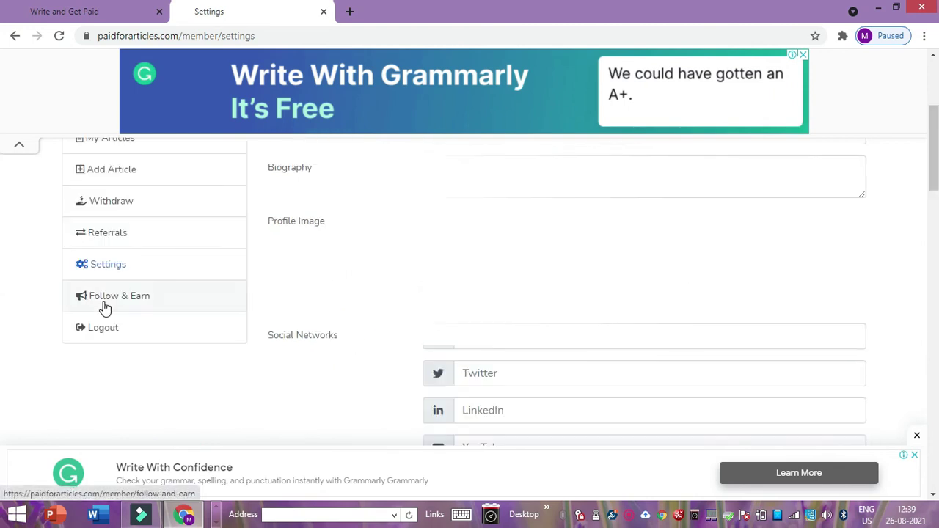
pyautogui.click(105, 308)
pyautogui.scroll(-2, 105, 308)
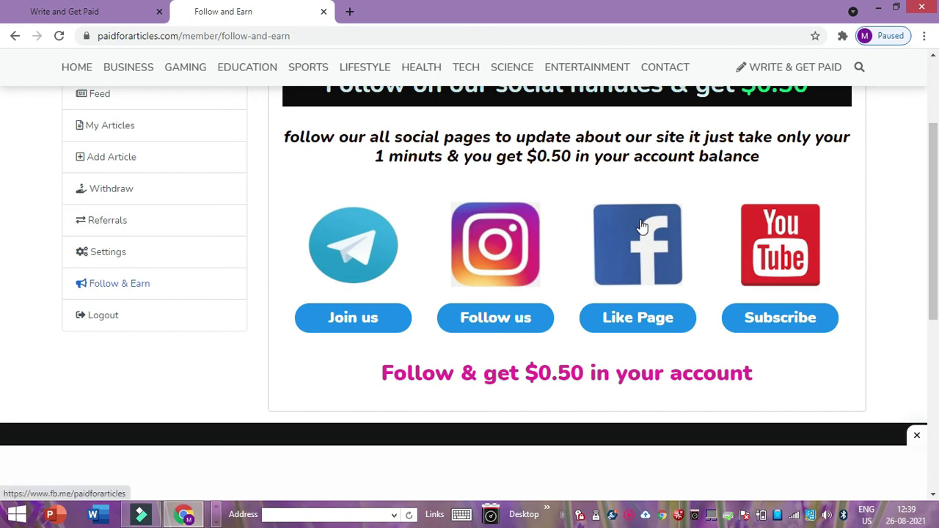
# Step: Return to the Write and Get Paid page and review its minimum withdrawal amounts and payout rates by country
pyautogui.hotkey('ctrl', 'Tab')
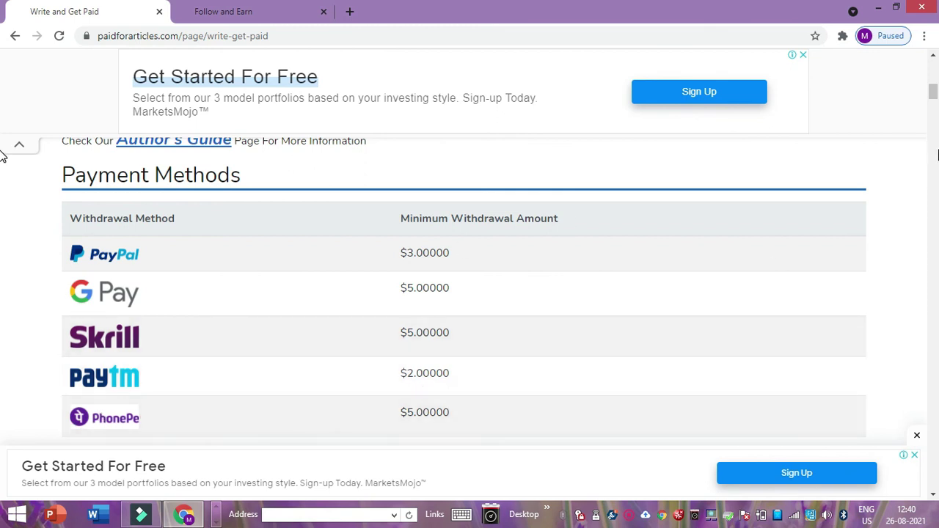
pyautogui.scroll(-1, 935, 94)
pyautogui.moveTo(935, 94); pyautogui.dragTo(935, 108)
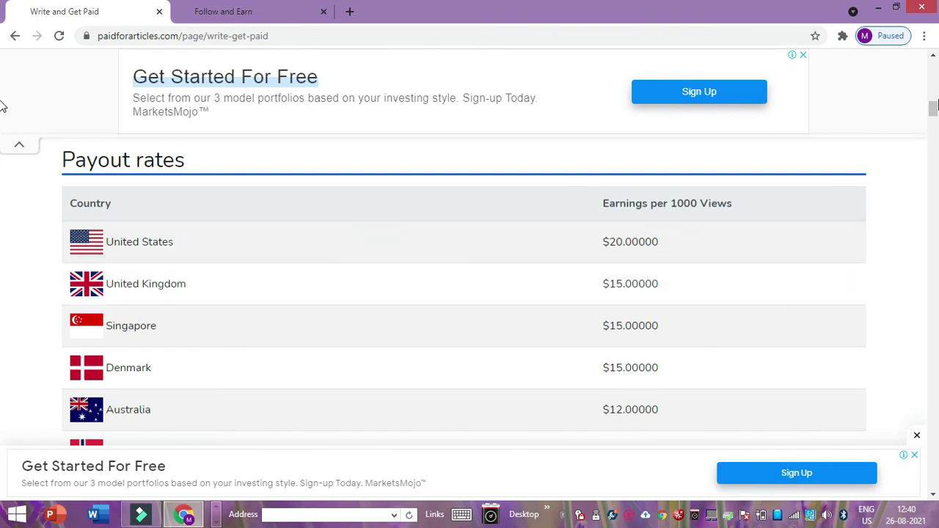
# Step: Open the member account's Withdraw page and check its balances, switching briefly to the Write and Get Paid page and back
pyautogui.hotkey('ctrl', 'Tab')
pyautogui.click(111, 192)
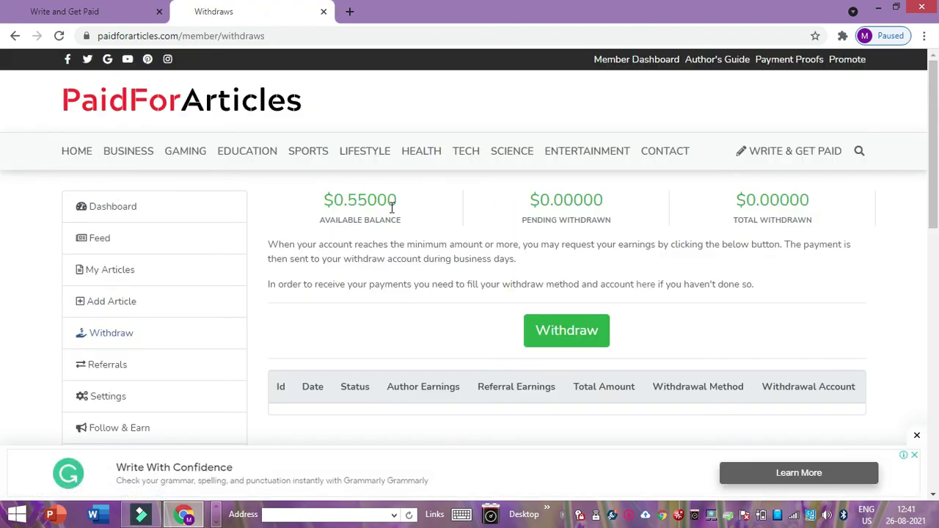
pyautogui.click(73, 11)
pyautogui.click(204, 6)
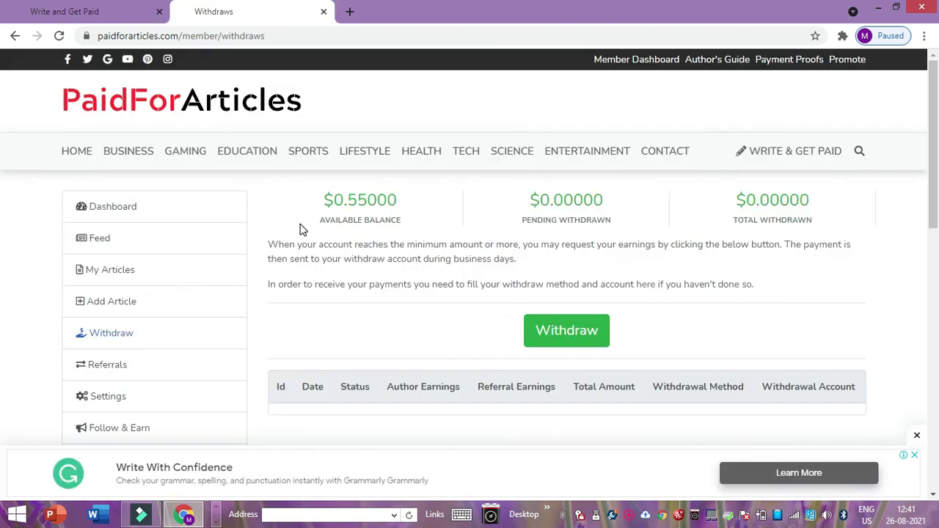